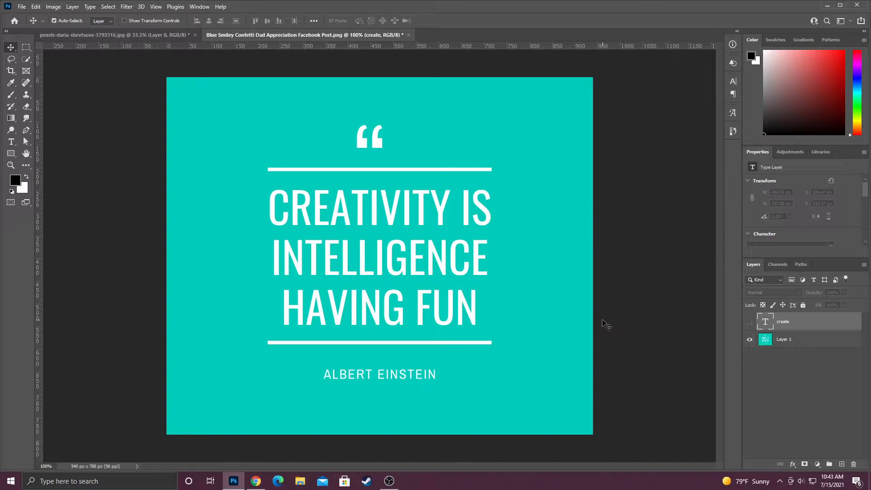
Run Match Font on a rectangular selection of the word CREATIVITY on Layer 1 and accept the match
{"action": "left_click", "coordinate": [827, 345]}
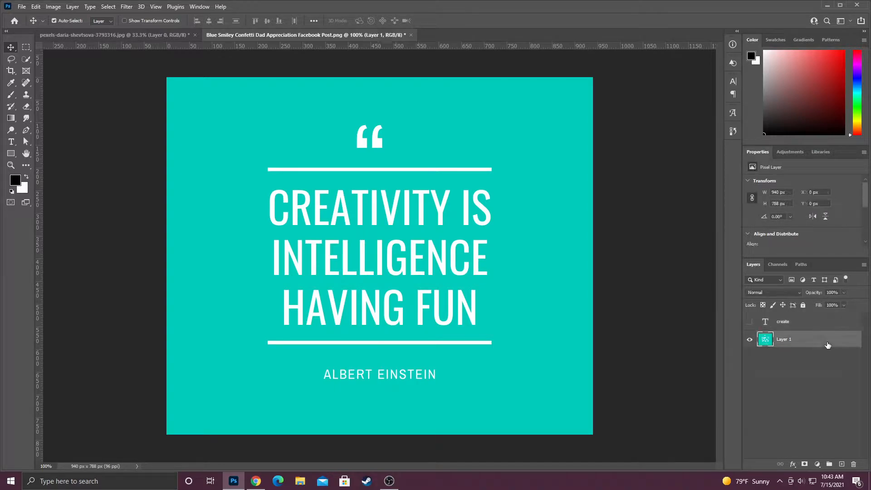
{"action": "left_click", "coordinate": [26, 47]}
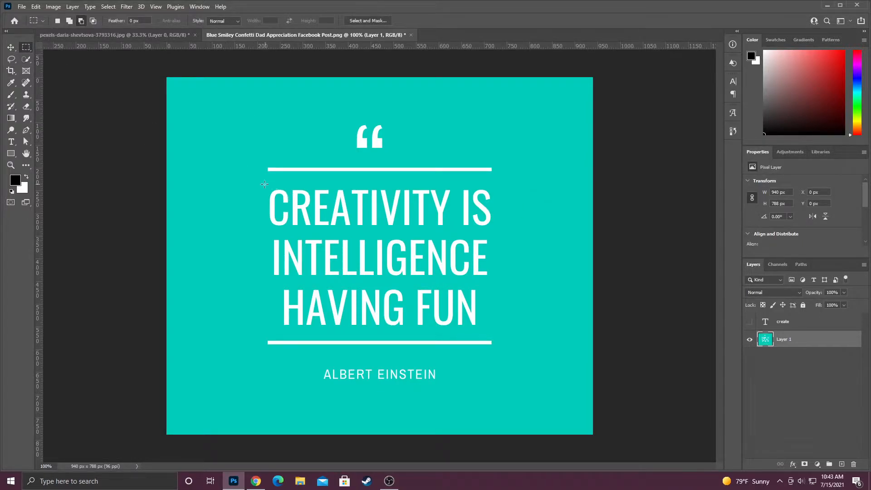
{"action": "left_click_drag", "start_coordinate": [264, 184], "coordinate": [452, 232]}
{"action": "left_click", "coordinate": [89, 6]}
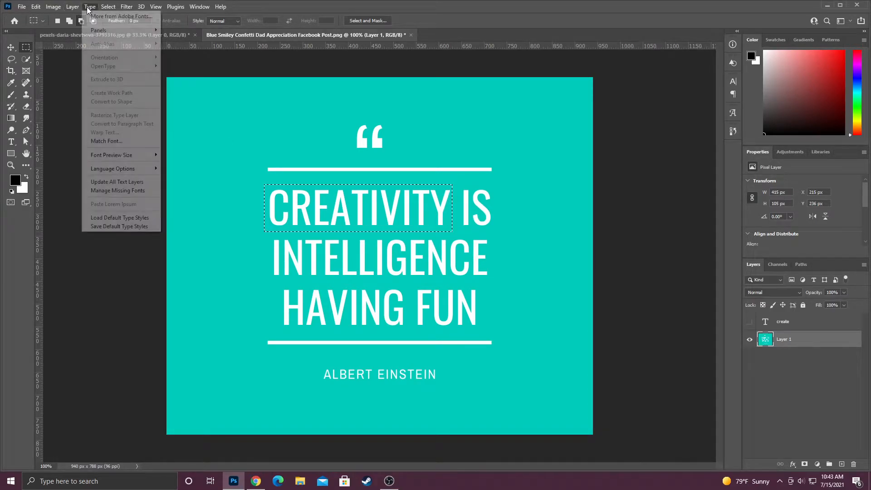
{"action": "left_click", "coordinate": [107, 141]}
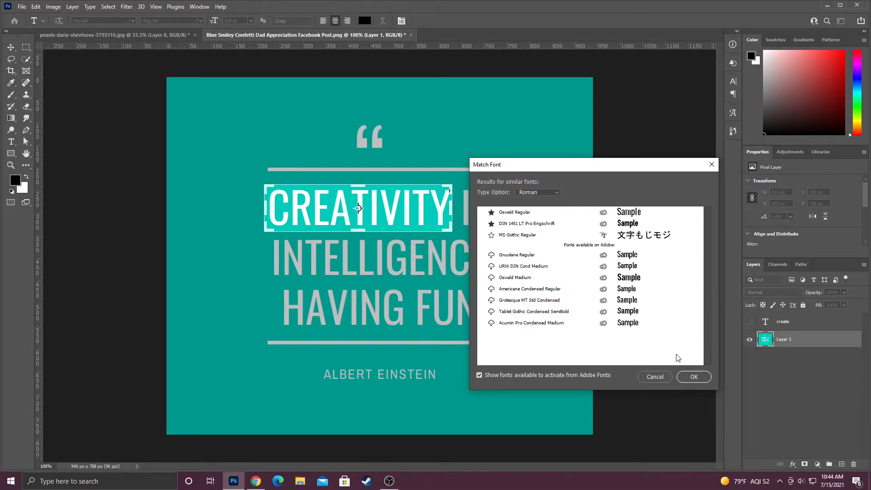
{"action": "left_click", "coordinate": [692, 377]}
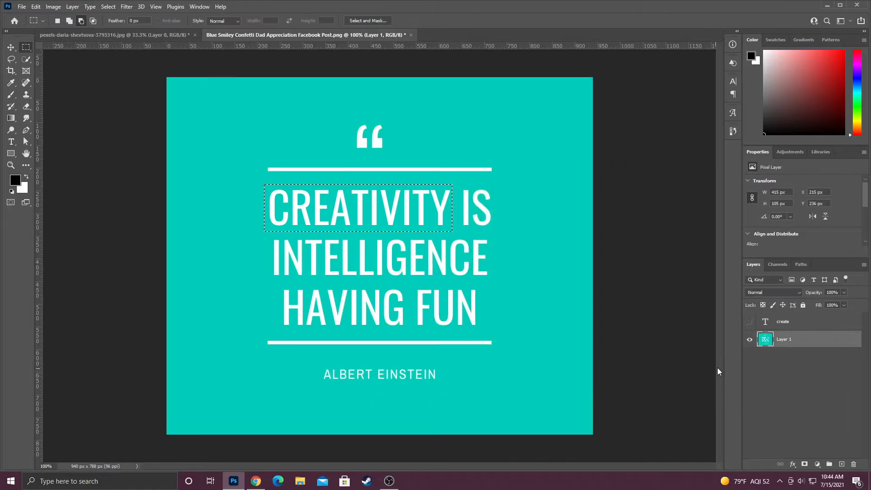
Show the create text layer, clear the selection and move CREATE over the quote's lower two lines to compare the lettering
{"action": "left_click", "coordinate": [751, 323]}
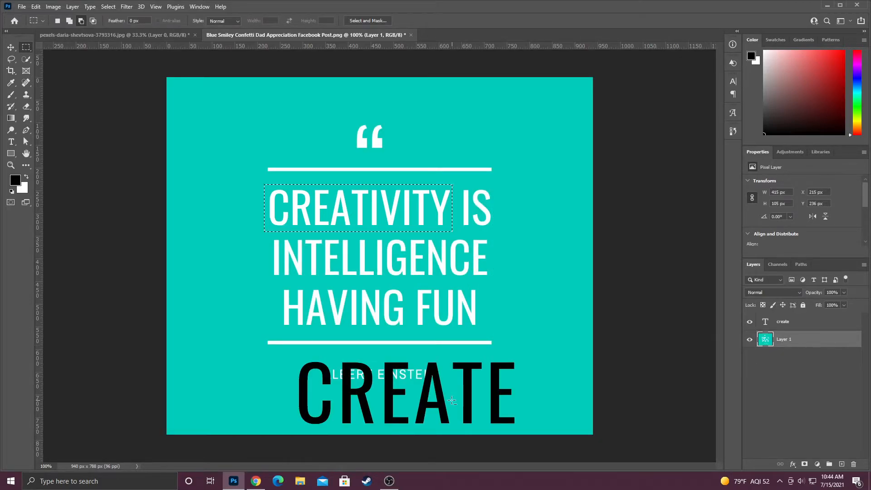
{"action": "left_click", "coordinate": [10, 47]}
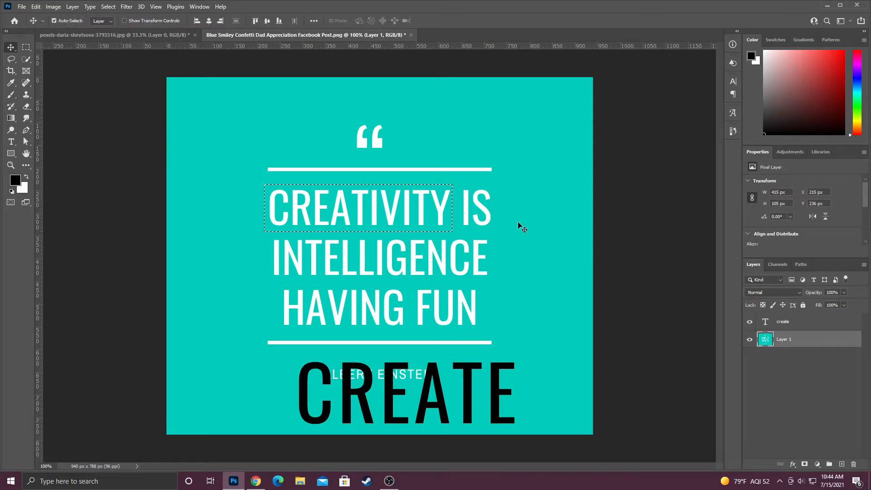
{"action": "key", "text": "ctrl+d"}
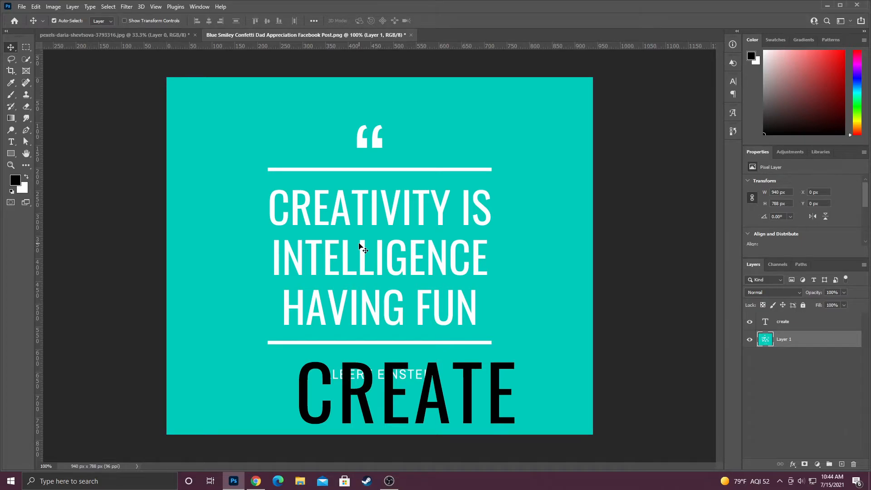
{"action": "left_click_drag", "start_coordinate": [346, 402], "coordinate": [320, 133]}
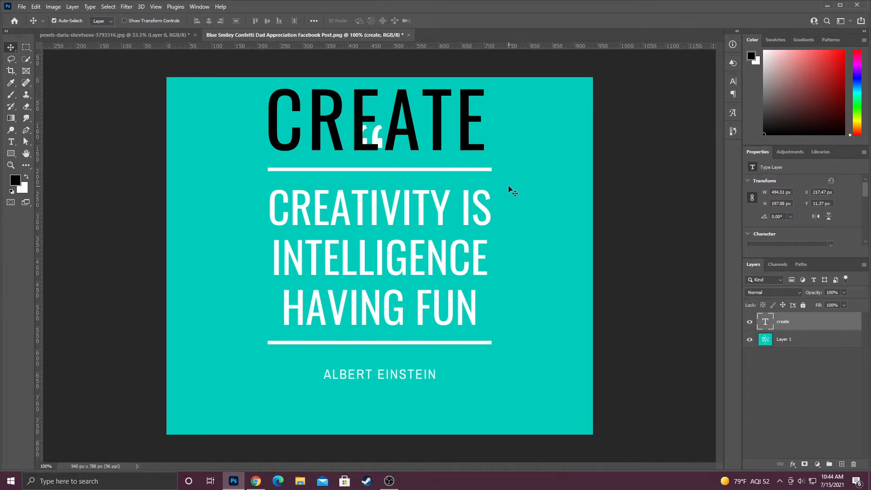
{"action": "mouse_move", "coordinate": [409, 133]}
{"action": "left_mouse_down"}
{"action": "mouse_move", "coordinate": [401, 140]}
{"action": "mouse_move", "coordinate": [408, 142]}
{"action": "left_mouse_up"}
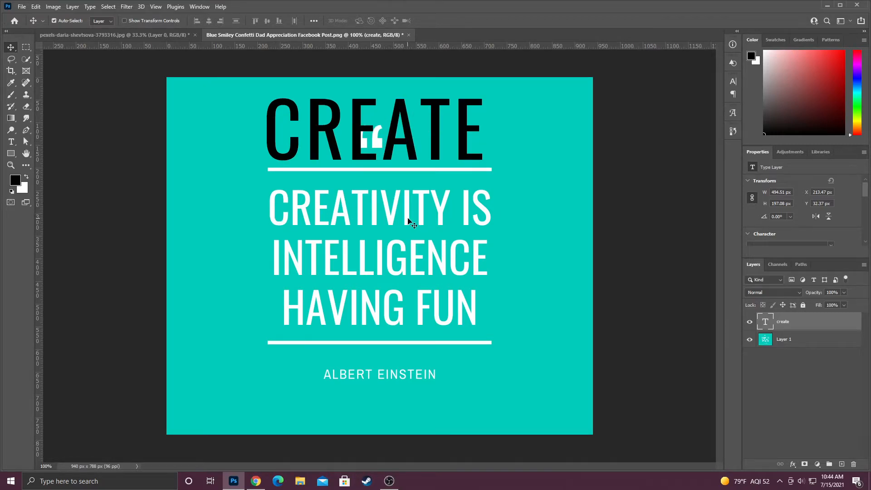
{"action": "left_click_drag", "start_coordinate": [341, 133], "coordinate": [324, 294]}
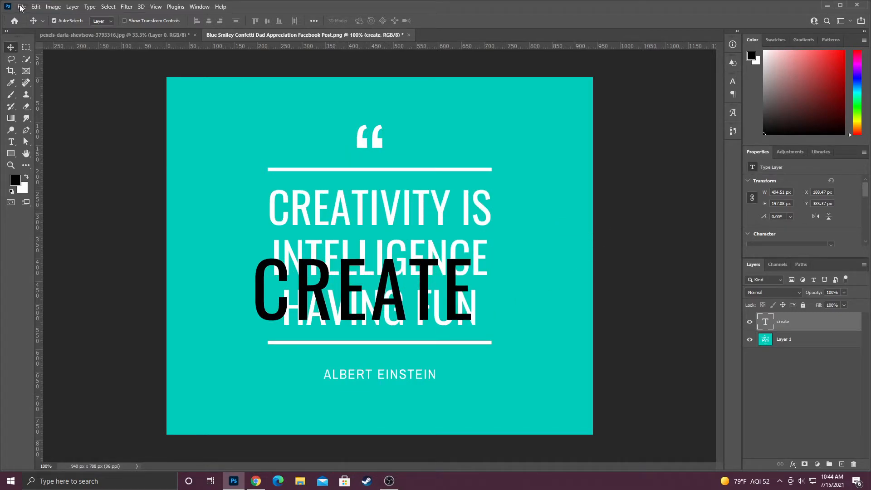
In the pexels-daria-shevtsova-3793316.jpg document, select the word NEVER in the top line and run Match Font on it
{"action": "left_click", "coordinate": [64, 36]}
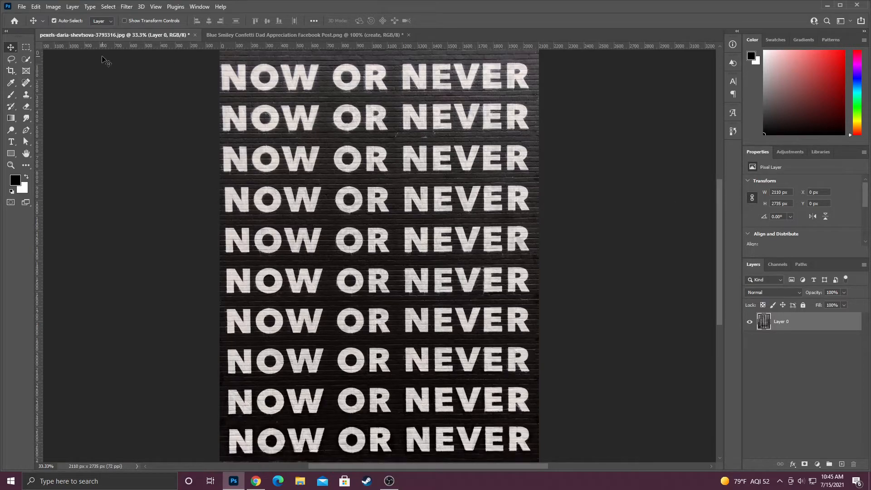
{"action": "left_click", "coordinate": [26, 47]}
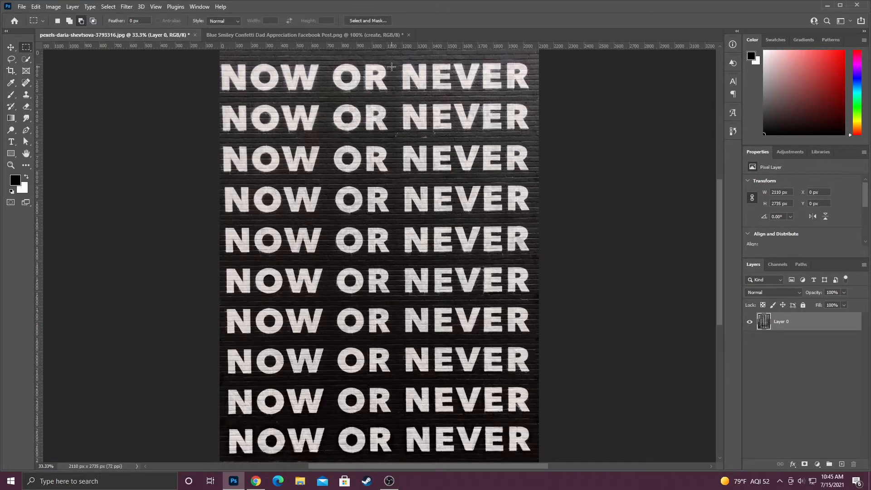
{"action": "left_click_drag", "start_coordinate": [395, 60], "coordinate": [536, 95]}
{"action": "left_click", "coordinate": [90, 6]}
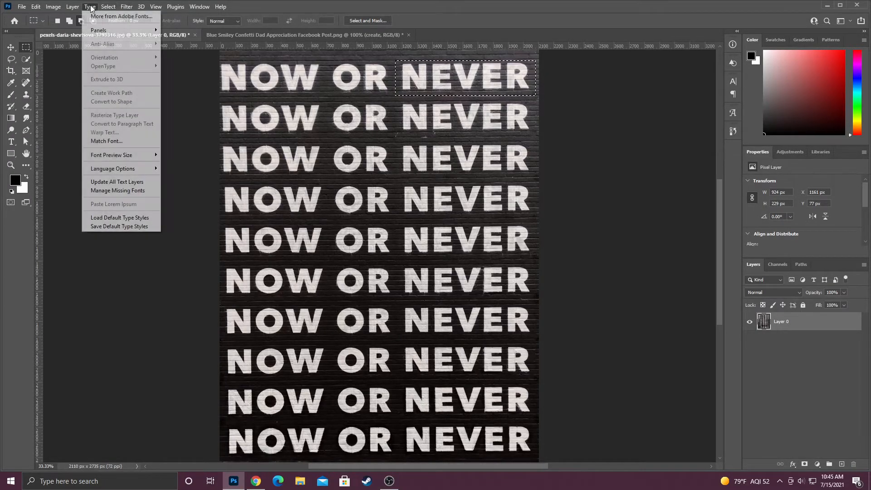
{"action": "left_click", "coordinate": [136, 142]}
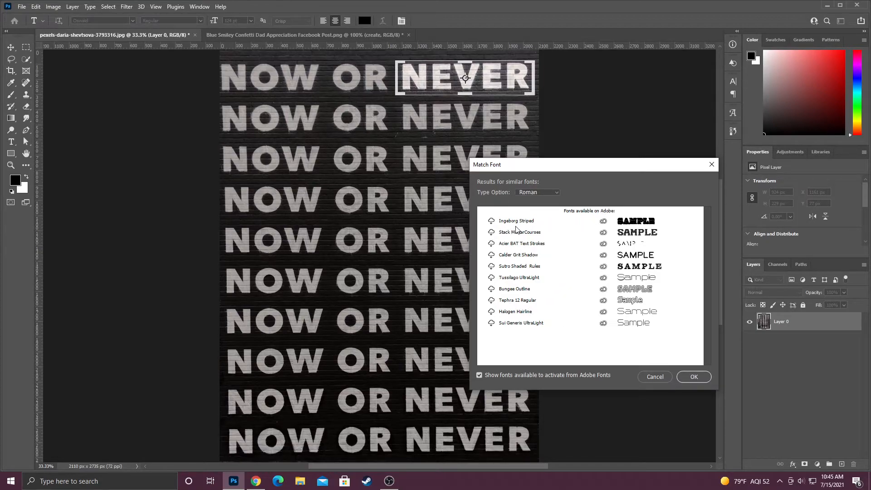
Activate the Ingeborg Striped font from the Adobe matches, accept it and clear the selection
{"action": "left_click", "coordinate": [491, 221]}
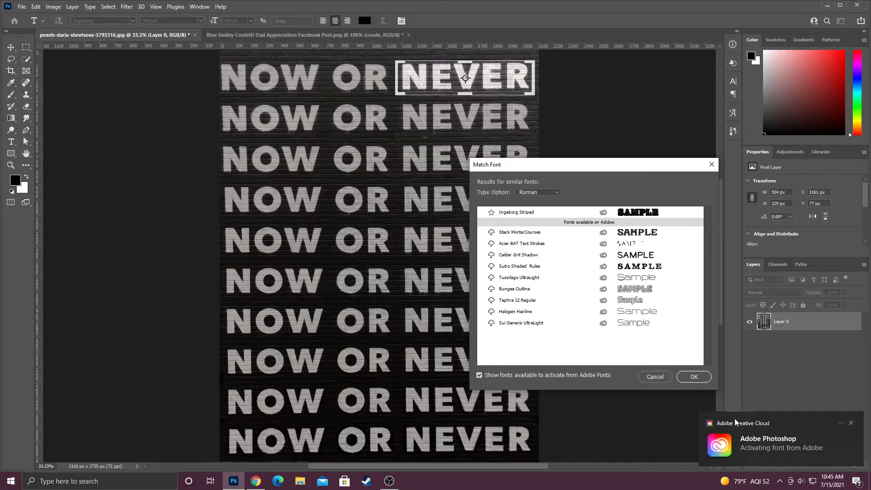
{"action": "left_click", "coordinate": [694, 376]}
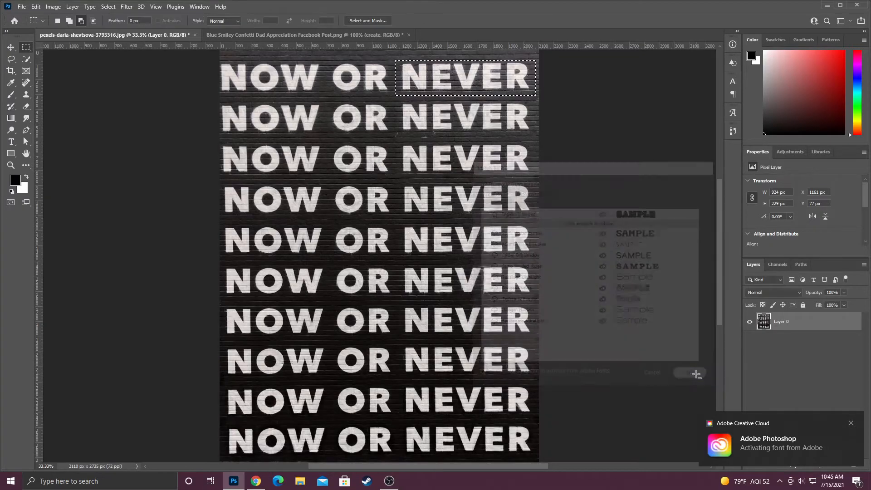
{"action": "left_click", "coordinate": [652, 349]}
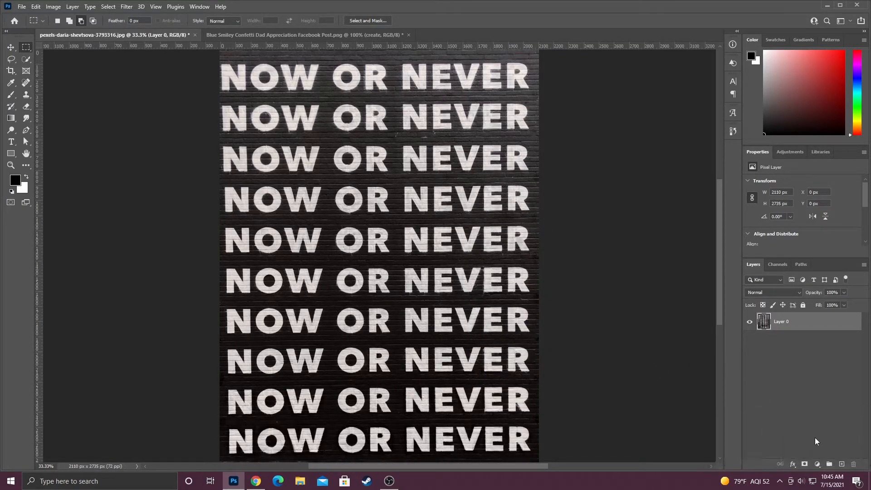
Add a new layer, hide Layer 0 and place the text NEVER in Ingeborg Striped at 124 pt
{"action": "left_click", "coordinate": [841, 464]}
{"action": "left_click", "coordinate": [749, 341]}
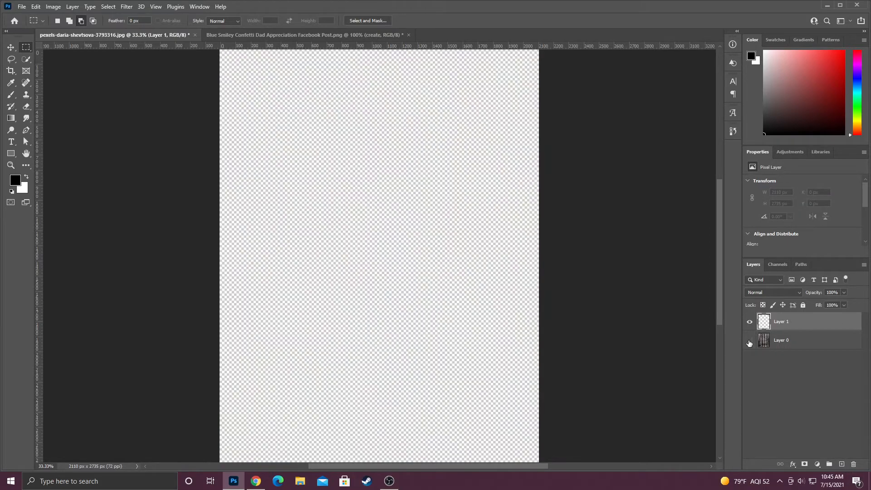
{"action": "key", "text": "t"}
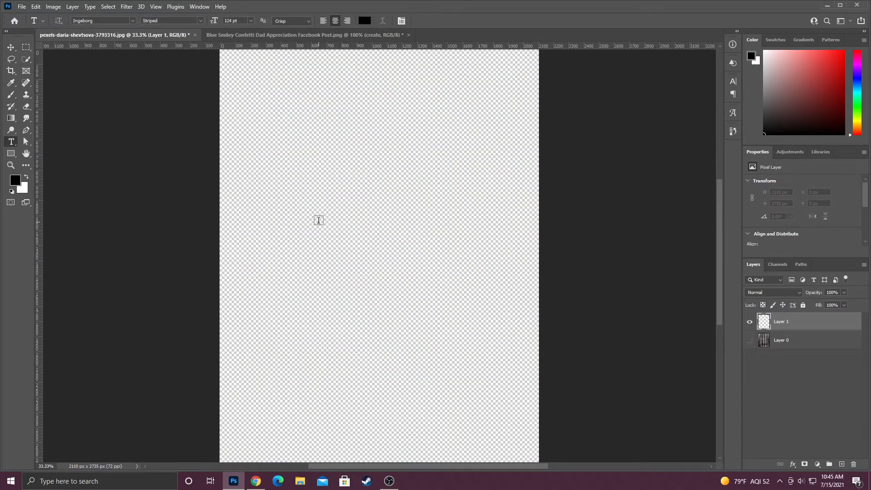
{"action": "left_click", "coordinate": [318, 221]}
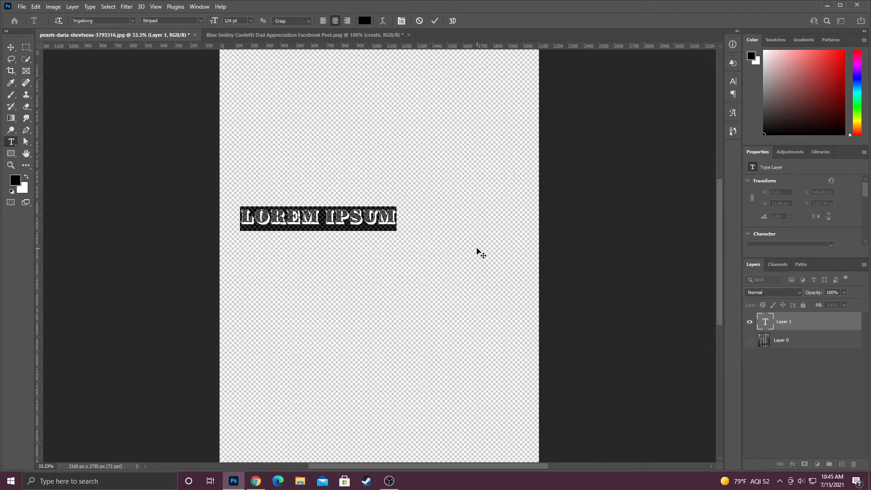
{"action": "key", "text": "BackSpace"}
{"action": "type", "text": "NEVER"}
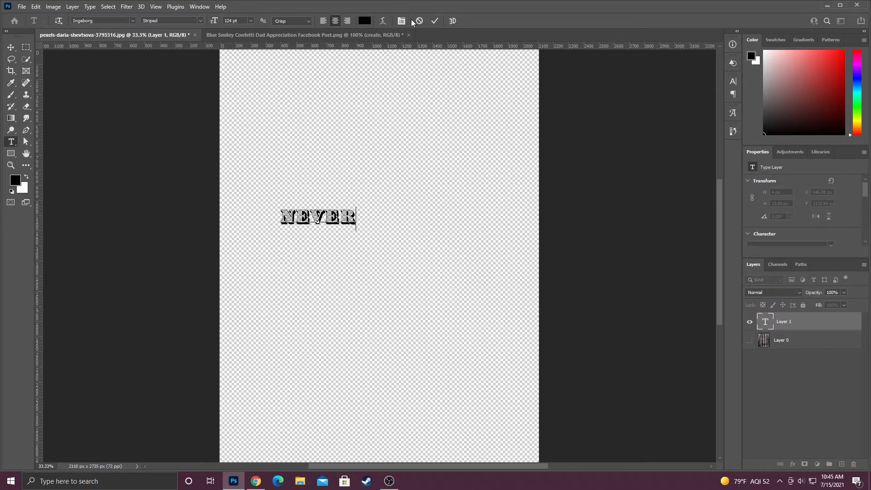
{"action": "left_click", "coordinate": [434, 21]}
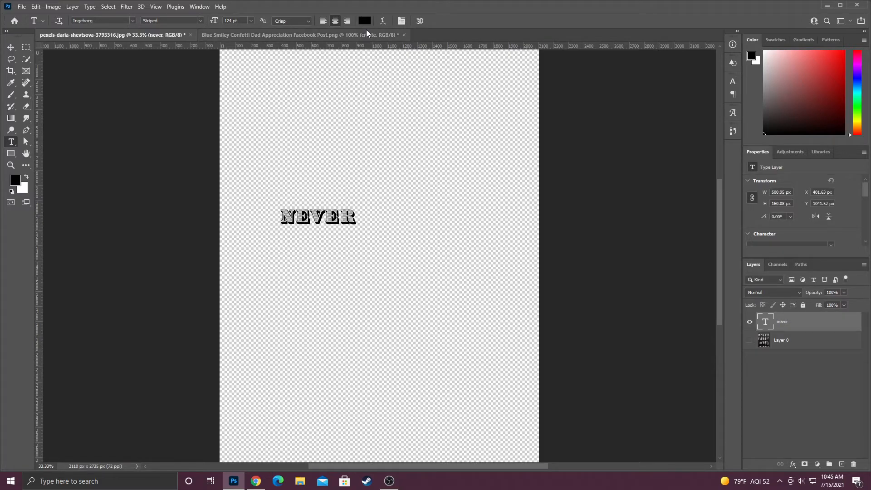
Set the NEVER text colour to dark purple, #390e89
{"action": "left_click", "coordinate": [364, 21]}
{"action": "mouse_move", "coordinate": [688, 236]}
{"action": "left_mouse_down"}
{"action": "mouse_move", "coordinate": [693, 274]}
{"action": "mouse_move", "coordinate": [690, 250]}
{"action": "left_mouse_up"}
{"action": "left_click", "coordinate": [629, 203]}
{"action": "left_click_drag", "start_coordinate": [629, 203], "coordinate": [643, 206]}
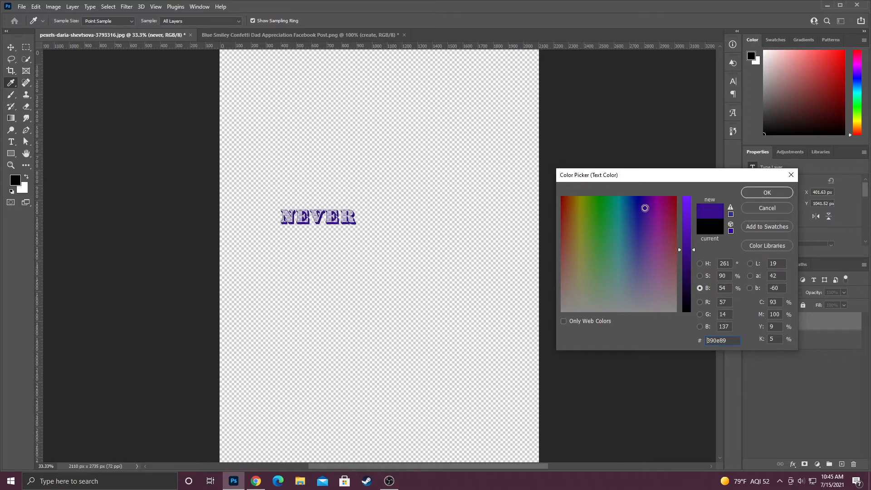
{"action": "left_click", "coordinate": [755, 192]}
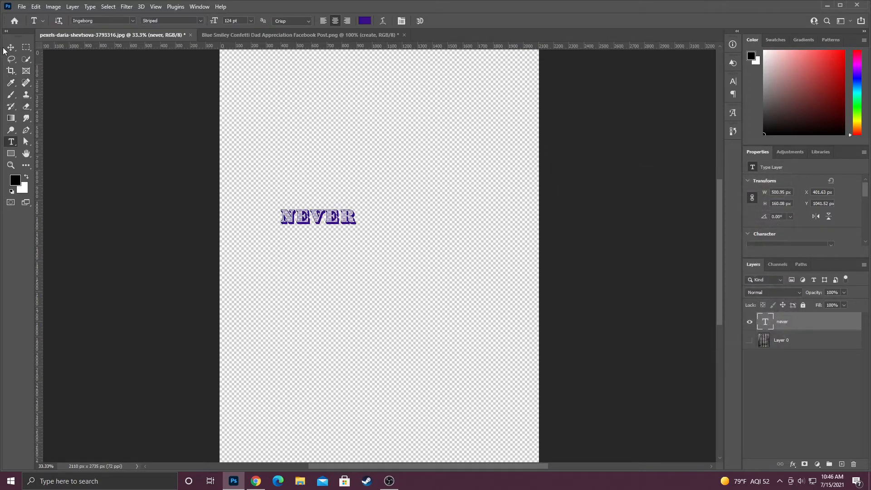
Scale the NEVER text to about 376% width and 817% height and centre it on the canvas
{"action": "key", "text": "v"}
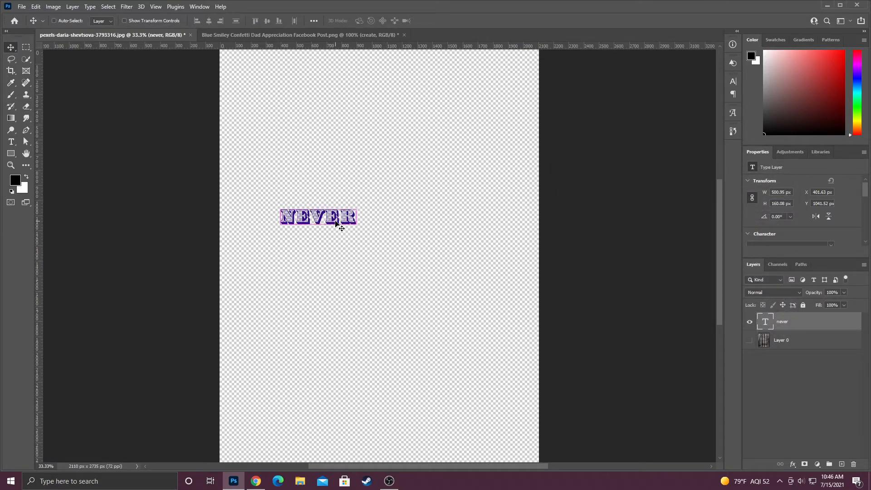
{"action": "key", "text": "ctrl+t"}
{"action": "left_click_drag", "start_coordinate": [354, 230], "coordinate": [564, 403]}
{"action": "left_click_drag", "start_coordinate": [419, 326], "coordinate": [374, 295]}
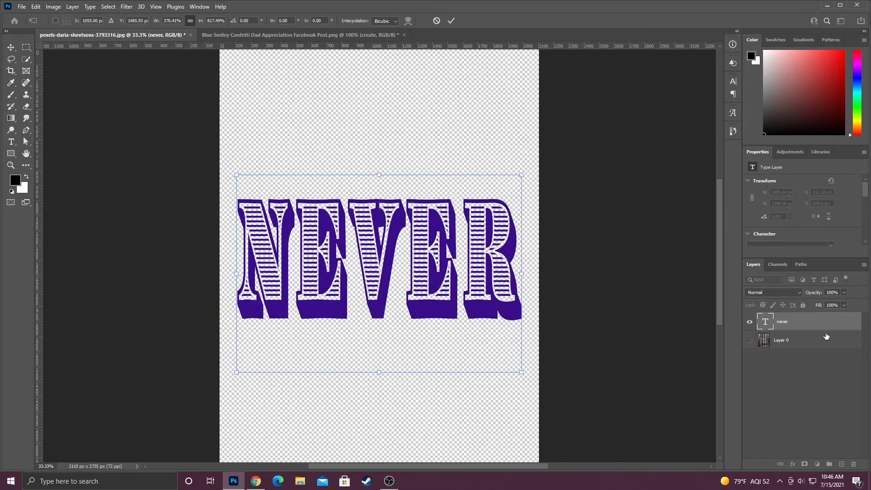
Show Layer 0 and move the NEVER text down over the photo's lower lines to compare the lettering
{"action": "left_click", "coordinate": [749, 340]}
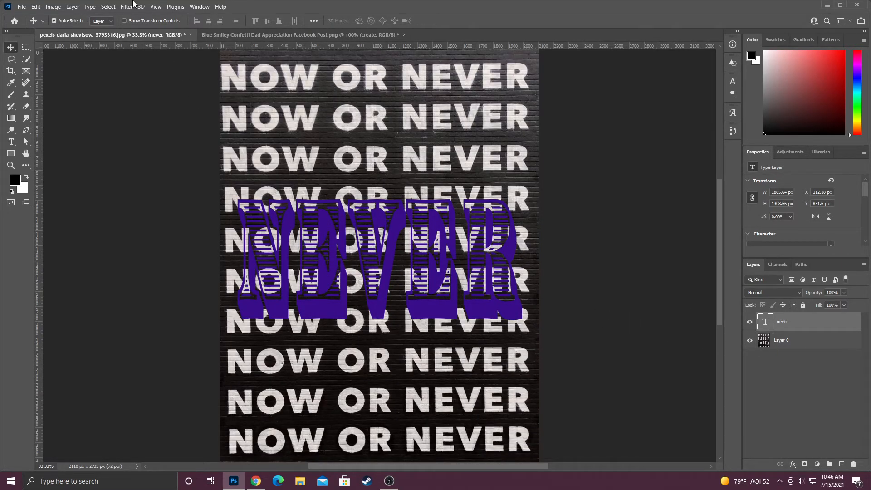
{"action": "left_click_drag", "start_coordinate": [369, 222], "coordinate": [385, 308]}
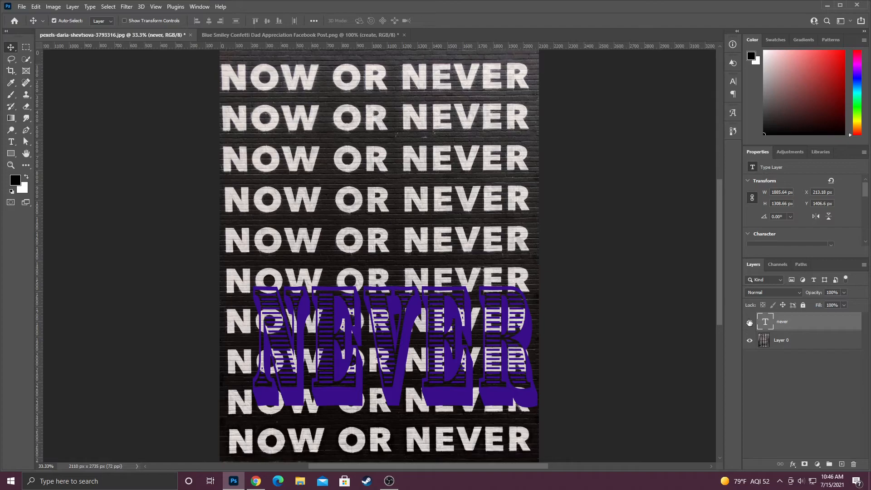
Hide Layer 0 and move the NEVER text up to about X 135 px, Y 750 px
{"action": "left_click", "coordinate": [750, 340]}
{"action": "left_click_drag", "start_coordinate": [334, 361], "coordinate": [337, 278]}
{"action": "left_click_drag", "start_coordinate": [318, 312], "coordinate": [321, 276]}
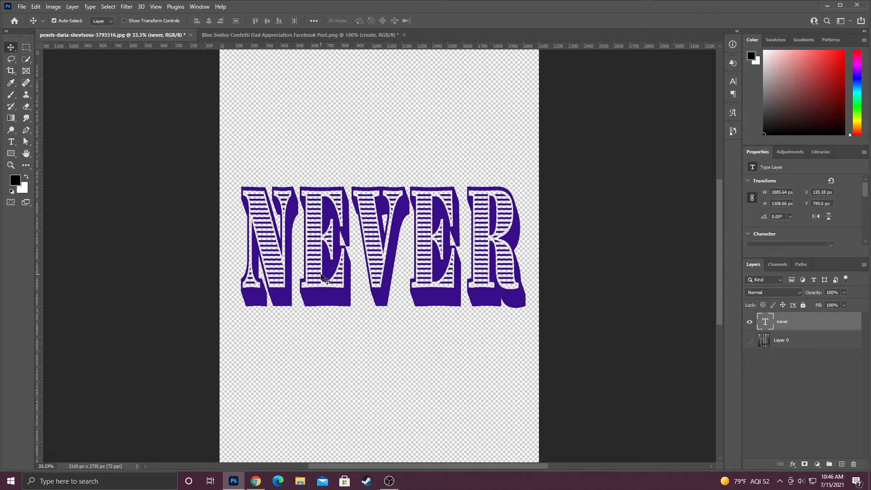